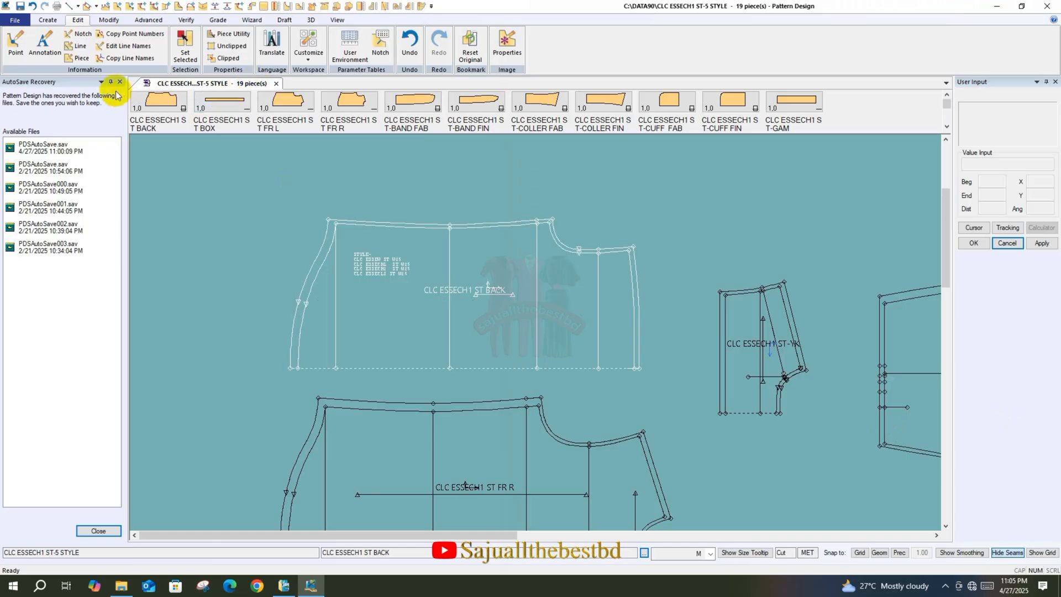
# Close the AutoSave Recovery panel and frame the back and yoke pieces
pyautogui.click(120, 81)
pyautogui.scroll(-3, 274, 226)
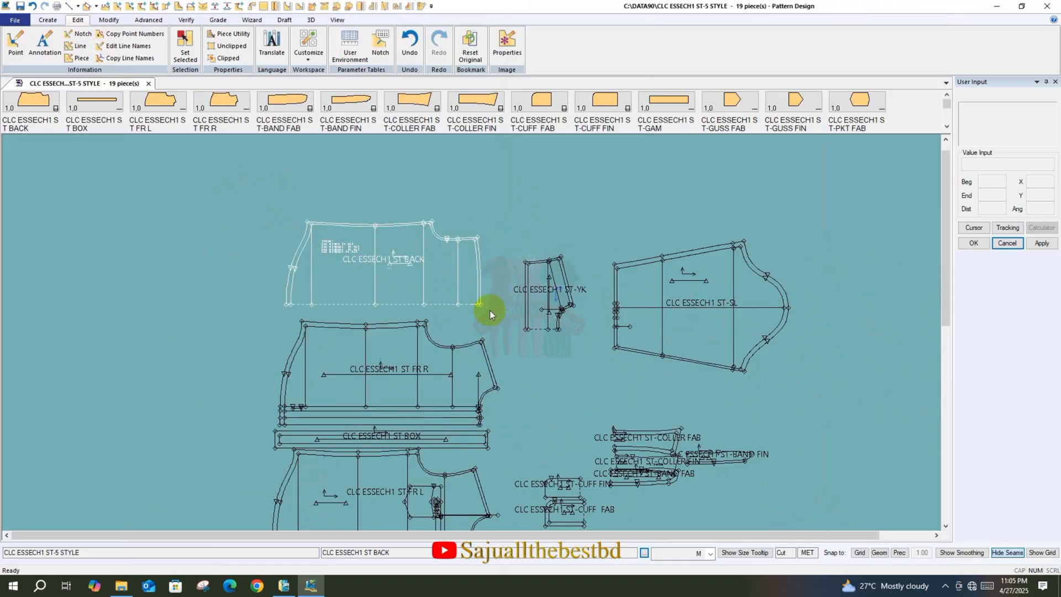
pyautogui.scroll(3, 411, 240)
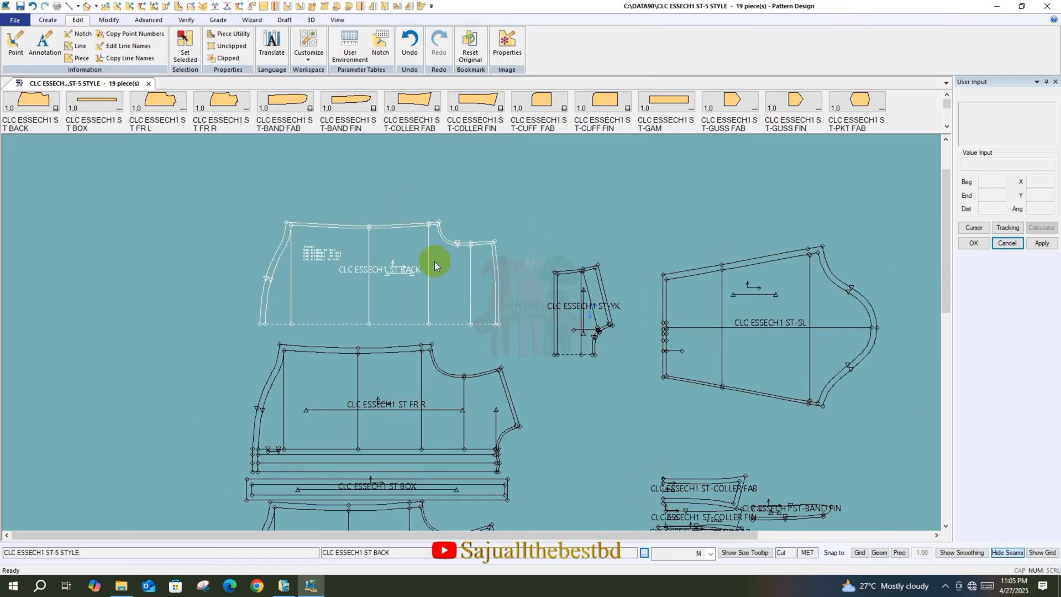
pyautogui.scroll(1, 432, 263)
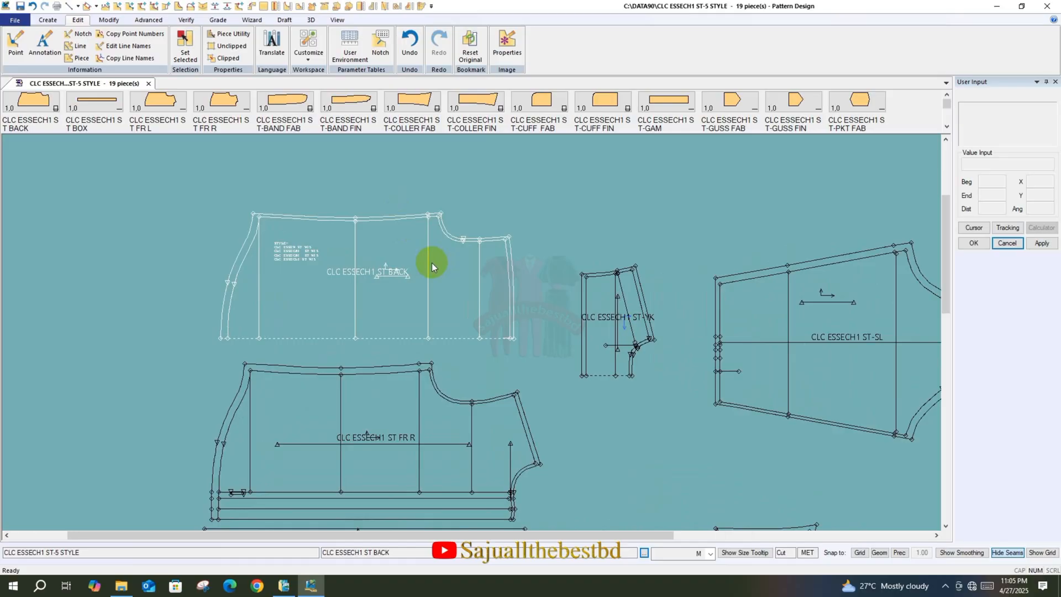
# Move the yoke piece right beside the back piece and shift the sleeve piece slightly closer
pyautogui.moveTo(607, 345); pyautogui.dragTo(551, 304)
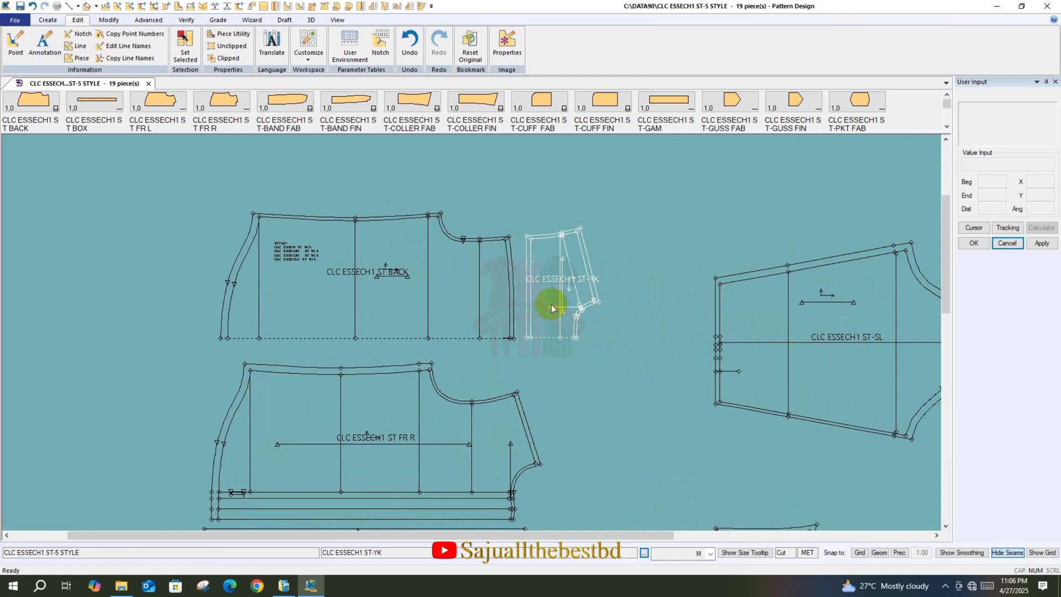
pyautogui.moveTo(558, 303); pyautogui.dragTo(558, 303)
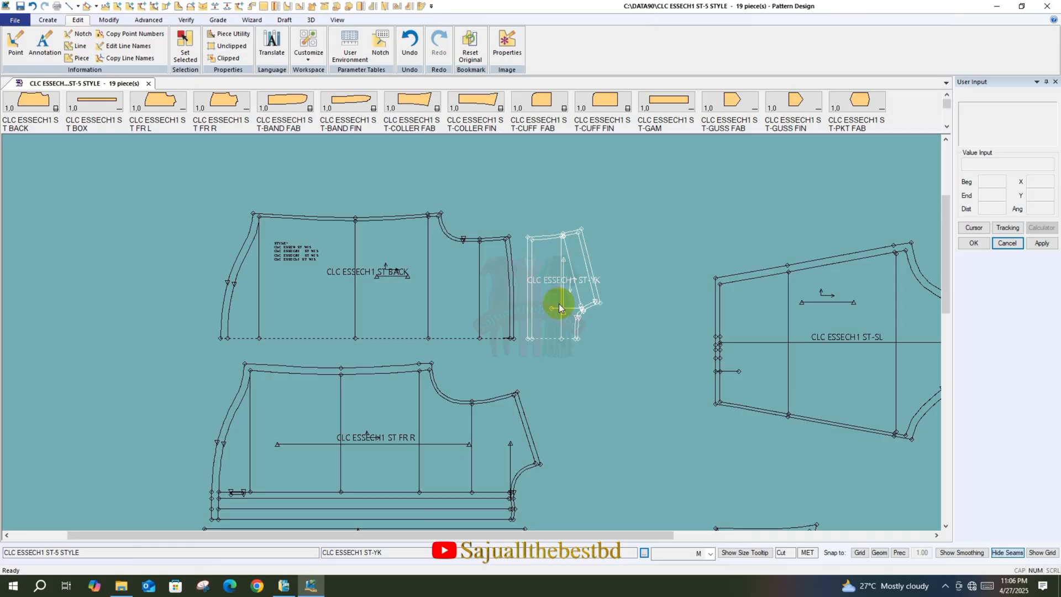
pyautogui.moveTo(558, 310); pyautogui.dragTo(552, 308)
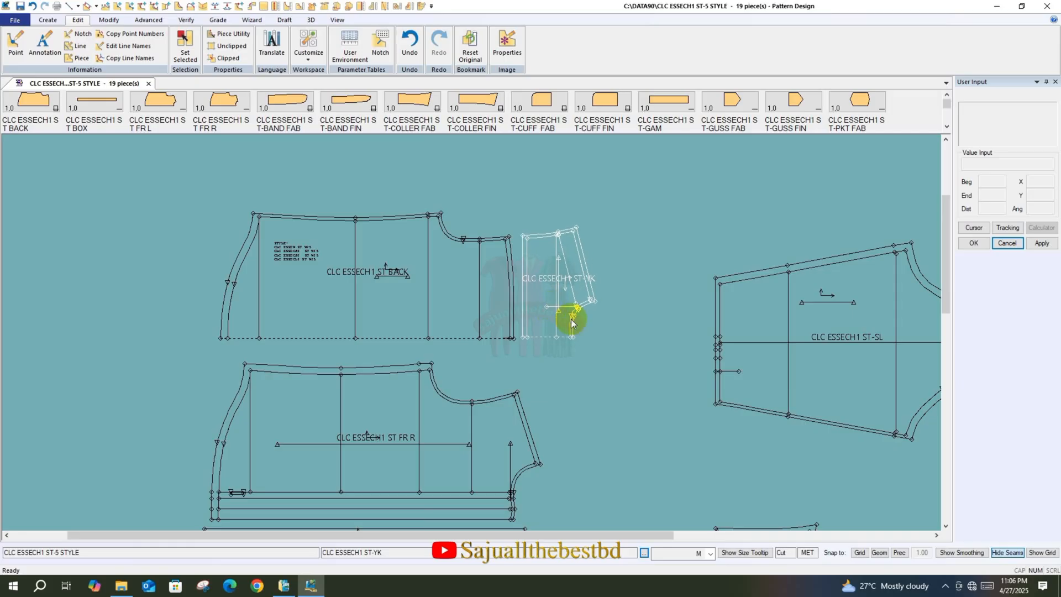
pyautogui.moveTo(775, 354); pyautogui.dragTo(750, 359)
pyautogui.scroll(-2, 246, 288)
pyautogui.scroll(3, 276, 229)
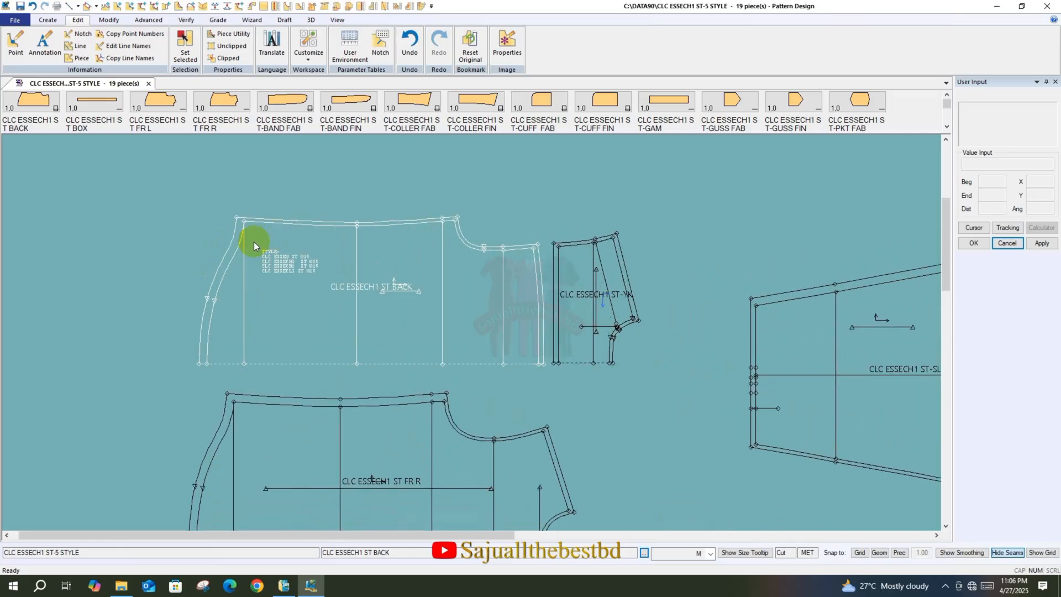
# Nudge the back and yoke pieces until they sit side by side with a small gap above the front piece
pyautogui.scroll(5, 235, 251)
pyautogui.scroll(-2, 82, 252)
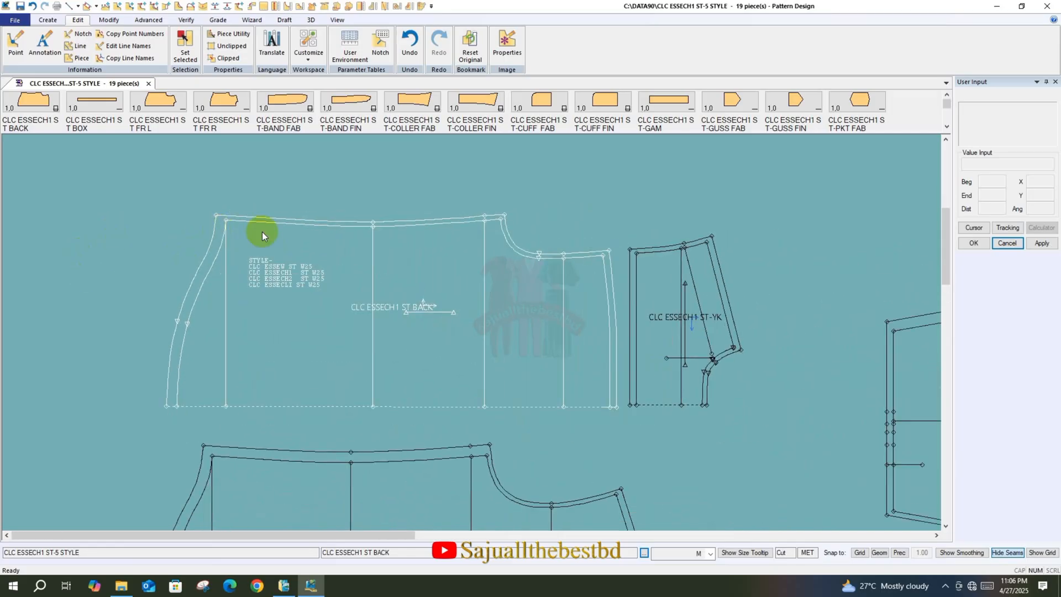
pyautogui.scroll(1, 262, 231)
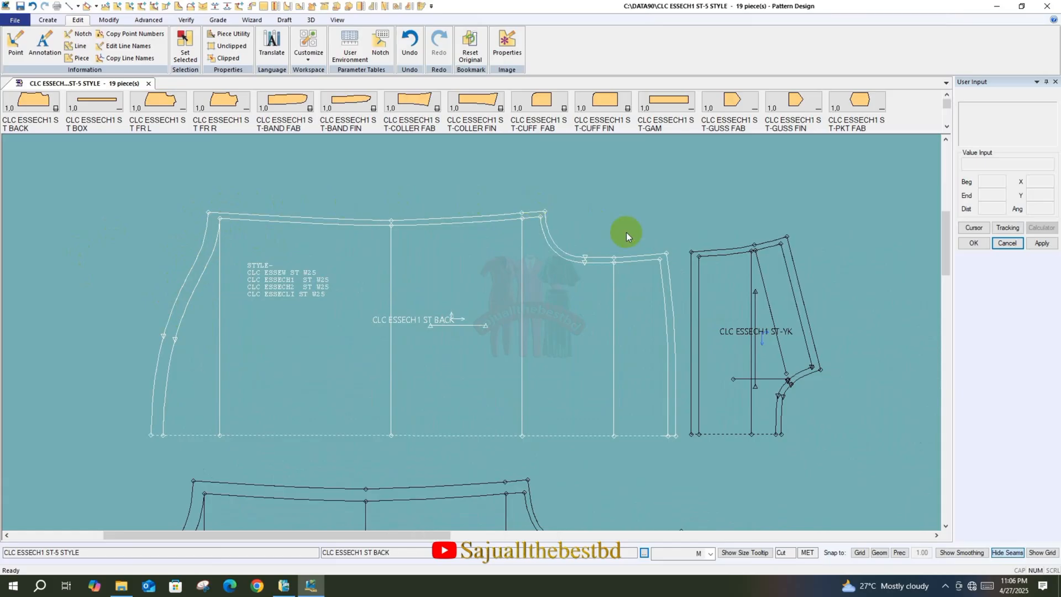
pyautogui.moveTo(471, 339); pyautogui.dragTo(459, 333)
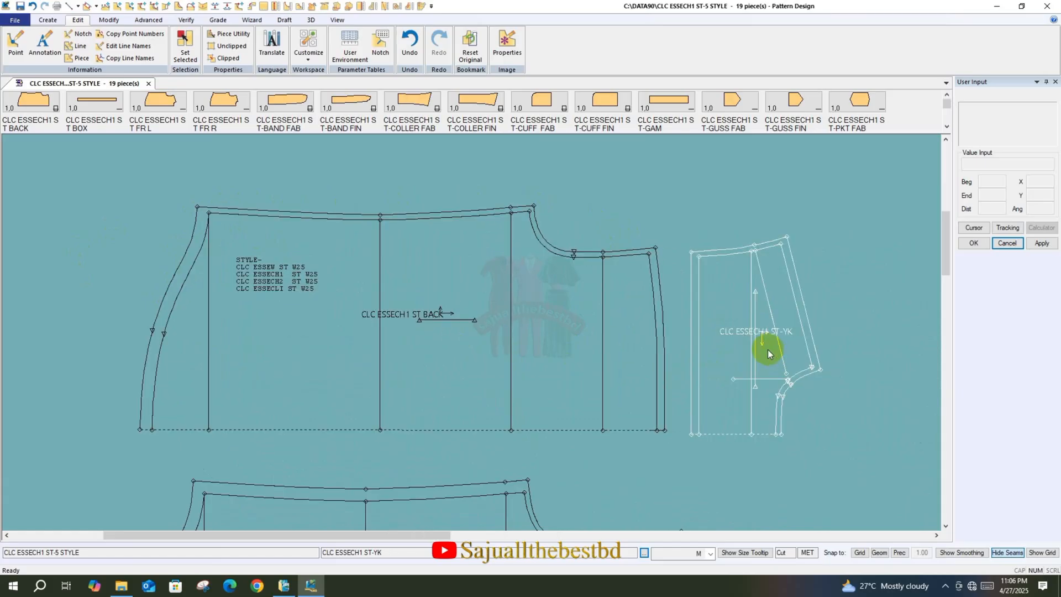
pyautogui.moveTo(769, 348); pyautogui.dragTo(756, 345)
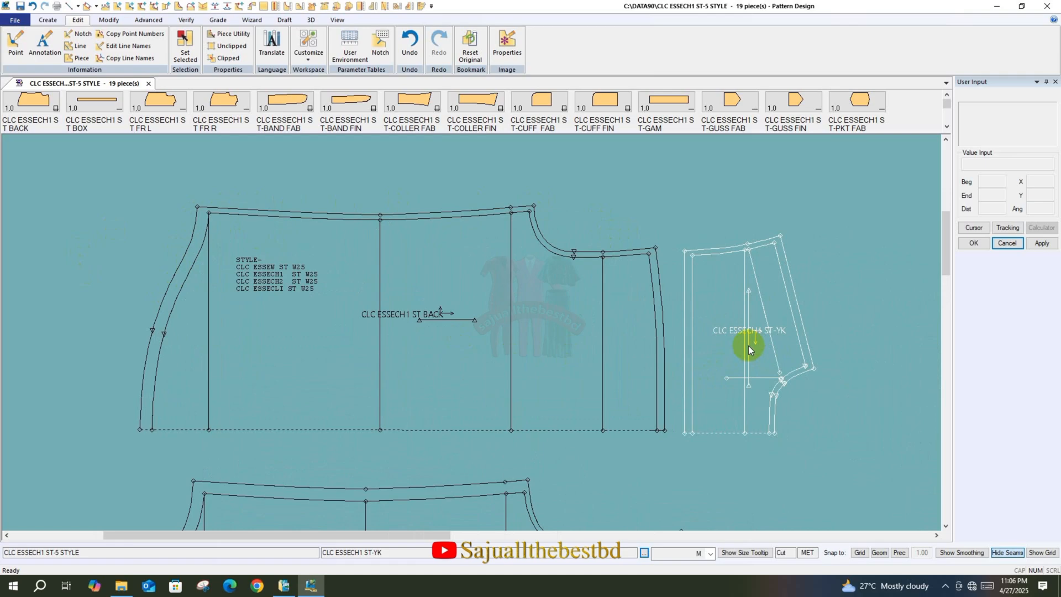
pyautogui.moveTo(540, 339); pyautogui.dragTo(533, 332)
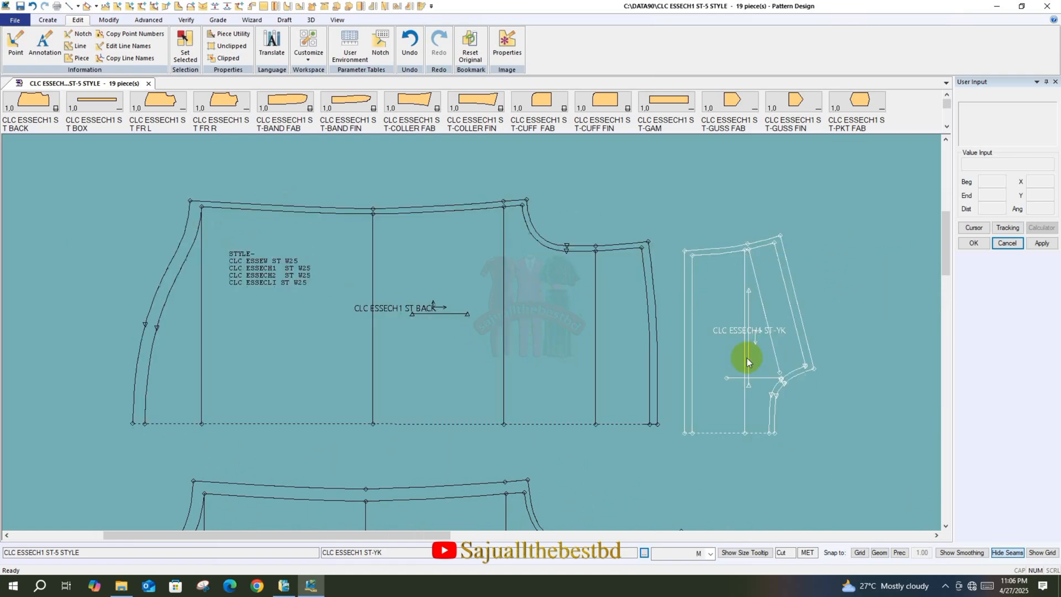
pyautogui.moveTo(747, 362); pyautogui.dragTo(763, 350)
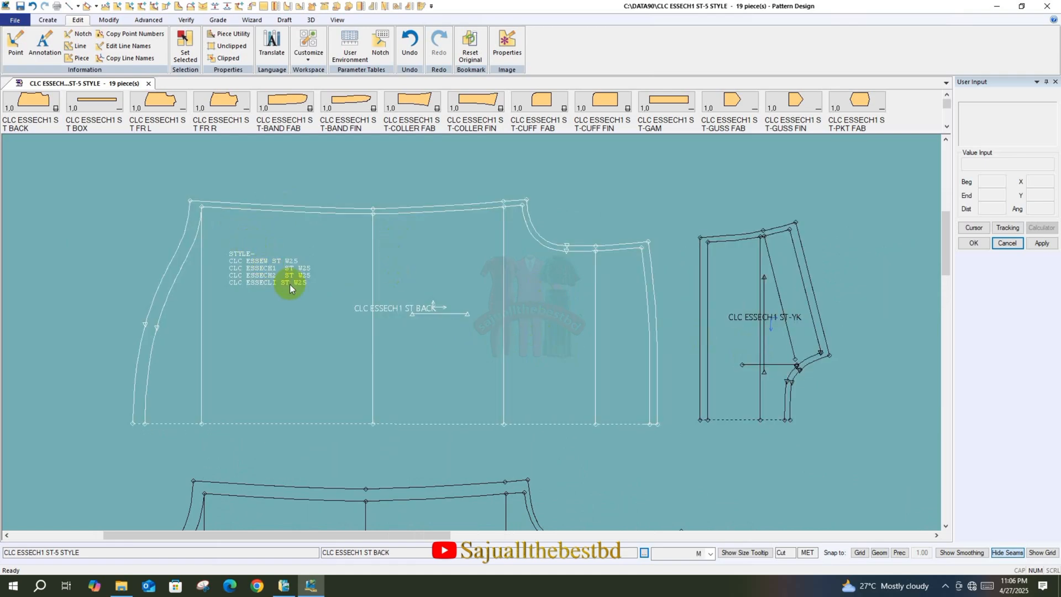
pyautogui.moveTo(290, 285); pyautogui.dragTo(290, 283)
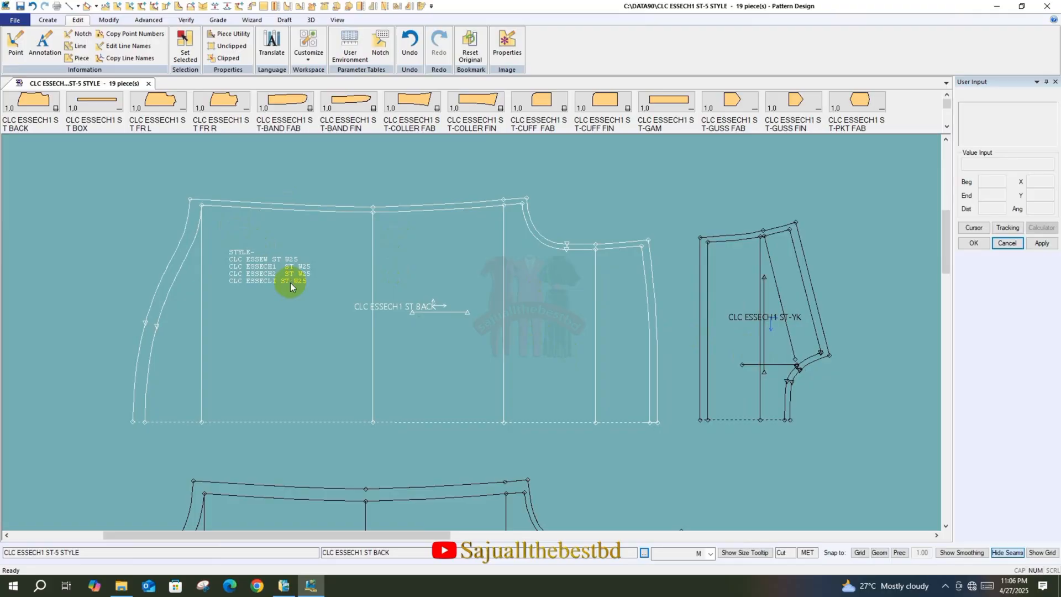
pyautogui.moveTo(293, 284); pyautogui.dragTo(294, 283)
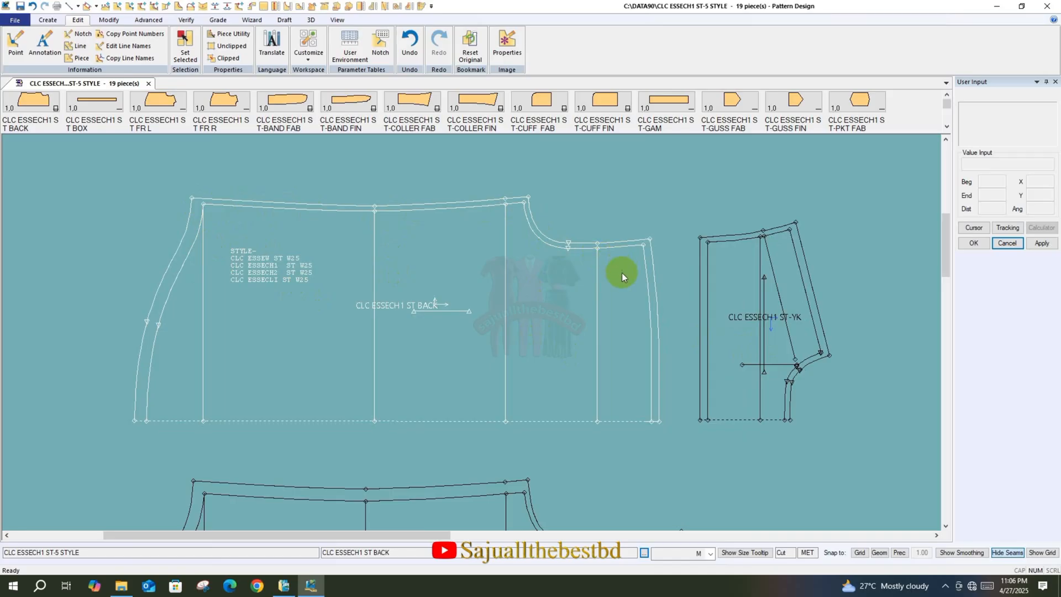
pyautogui.moveTo(431, 337); pyautogui.dragTo(436, 332)
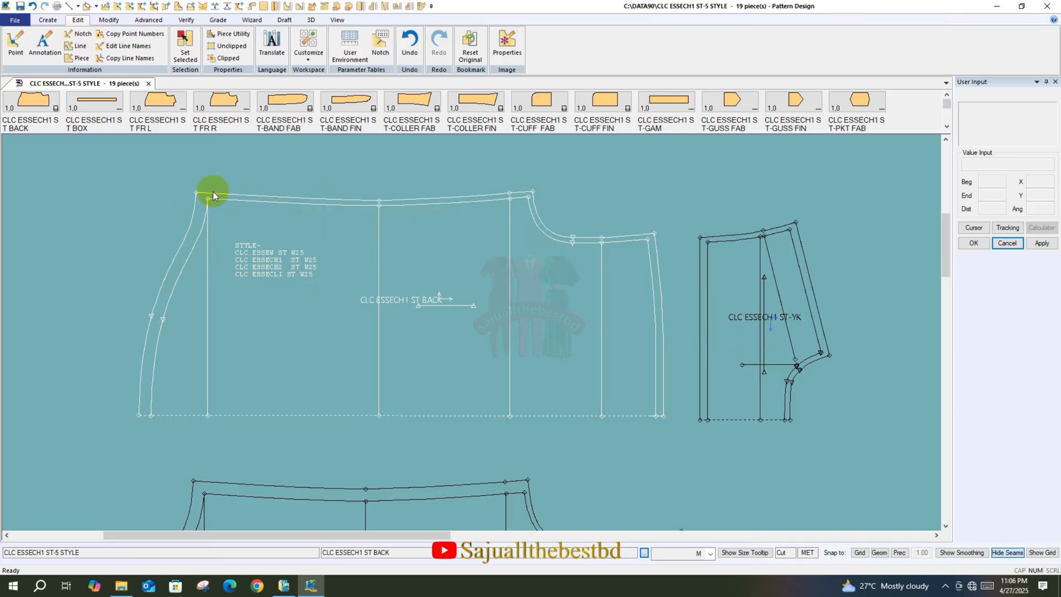
pyautogui.moveTo(333, 270); pyautogui.dragTo(364, 273)
pyautogui.click(349, 287)
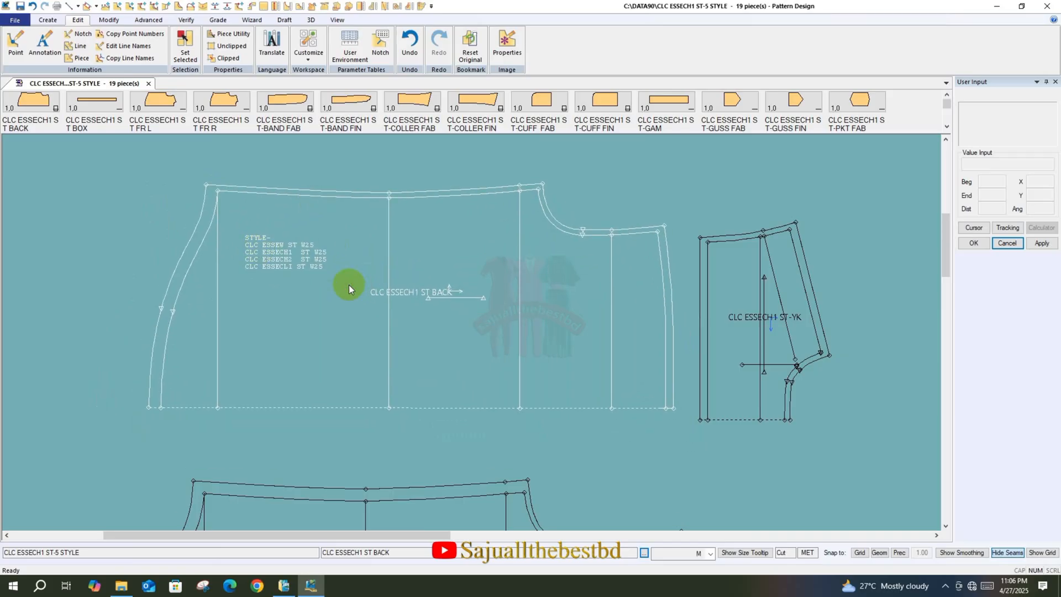
# Generate seam properties on the back piece from its internal seam lines and turn off Hide Seams
pyautogui.click(147, 20)
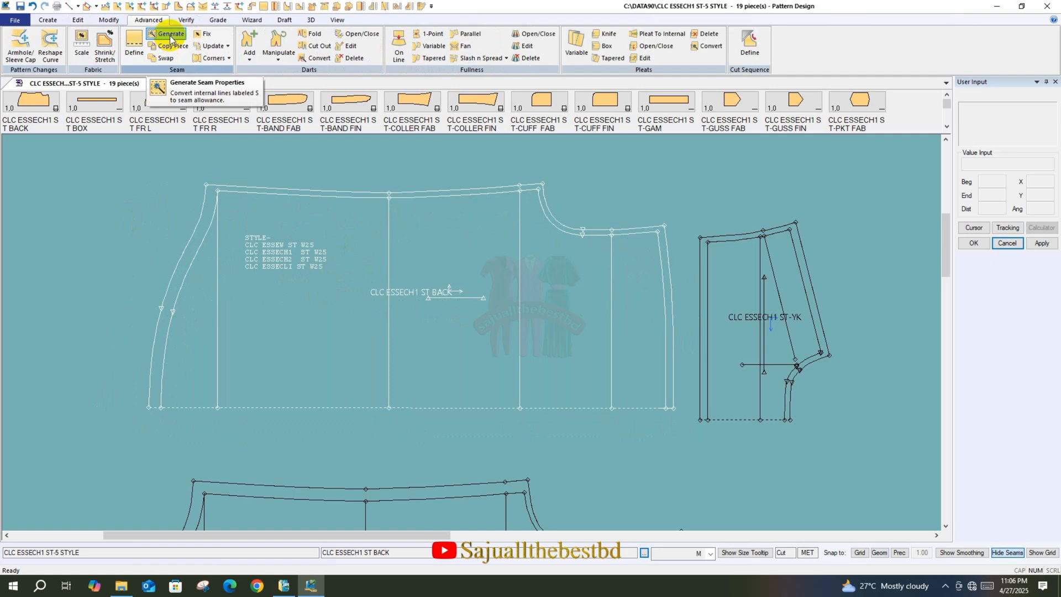
pyautogui.click(170, 34)
pyautogui.click(442, 257)
pyautogui.rightClick(445, 259)
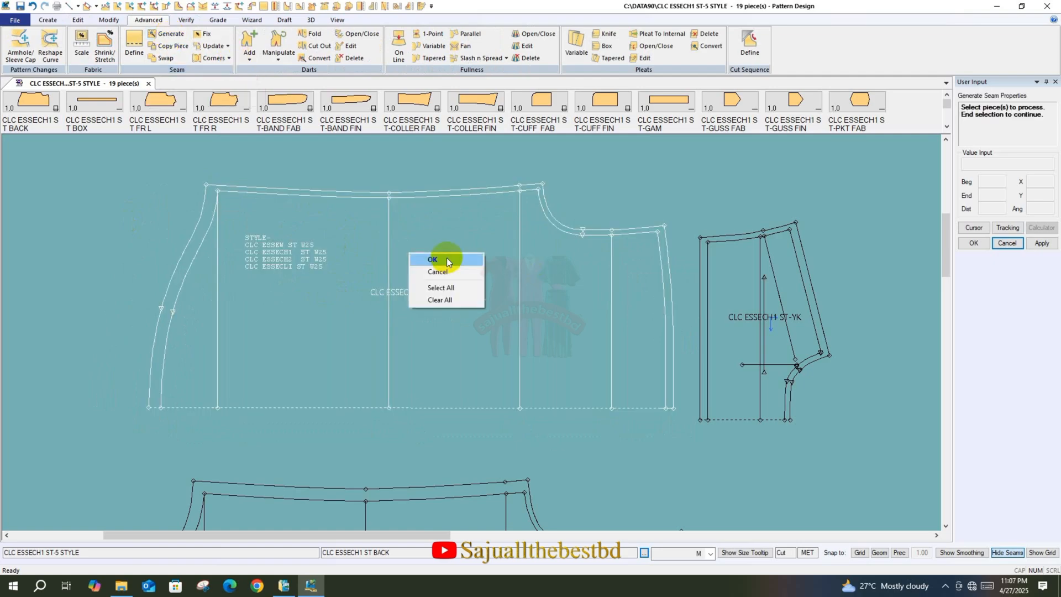
pyautogui.click(433, 259)
pyautogui.click(150, 33)
pyautogui.click(468, 270)
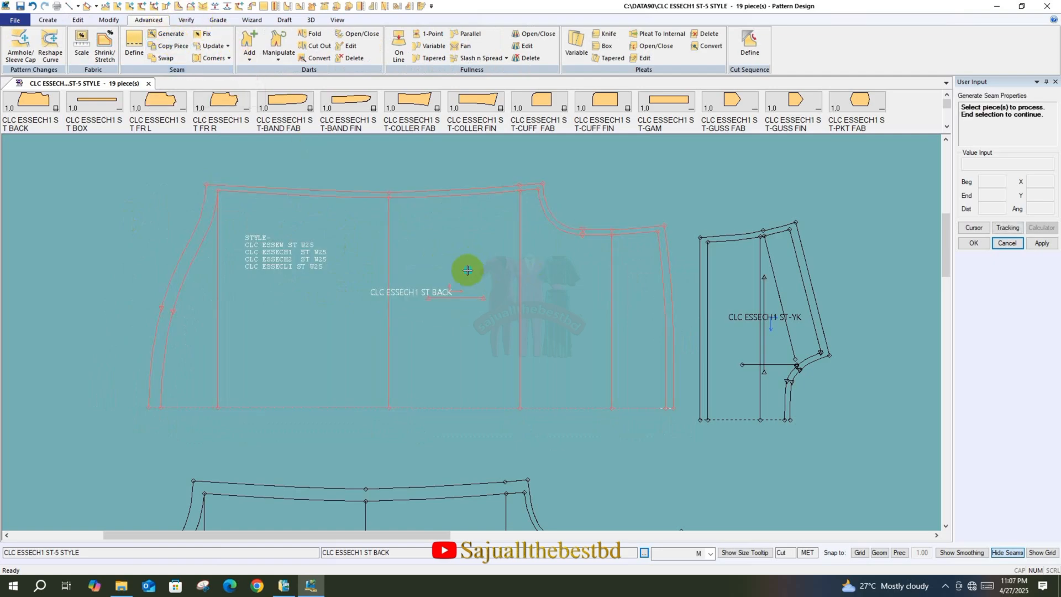
pyautogui.rightClick(468, 270)
pyautogui.click(468, 272)
pyautogui.click(1006, 552)
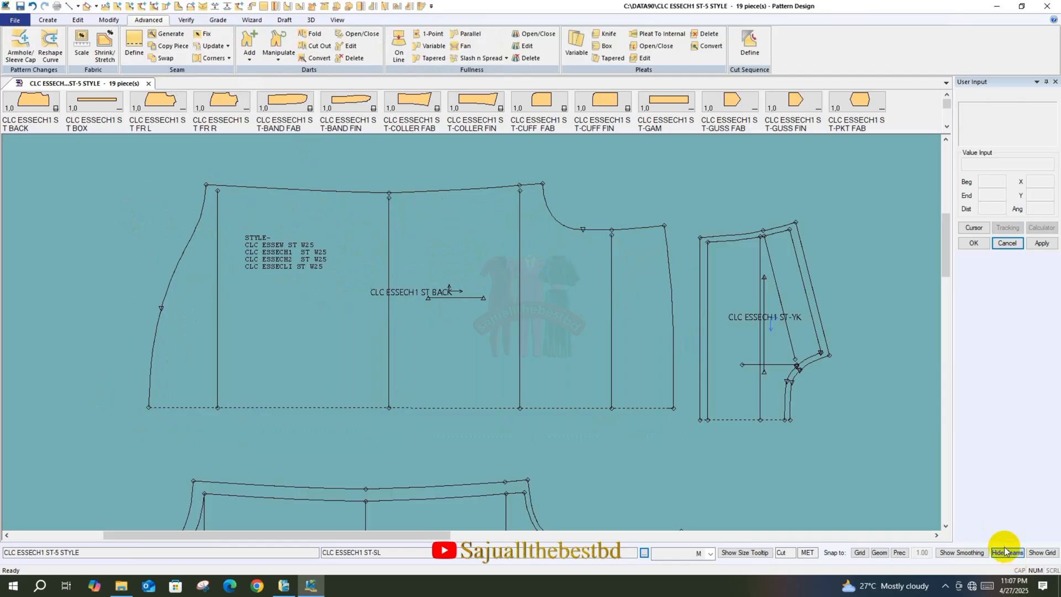
# Undo the seam property generation on the back piece
pyautogui.click(32, 7)
pyautogui.click(316, 246)
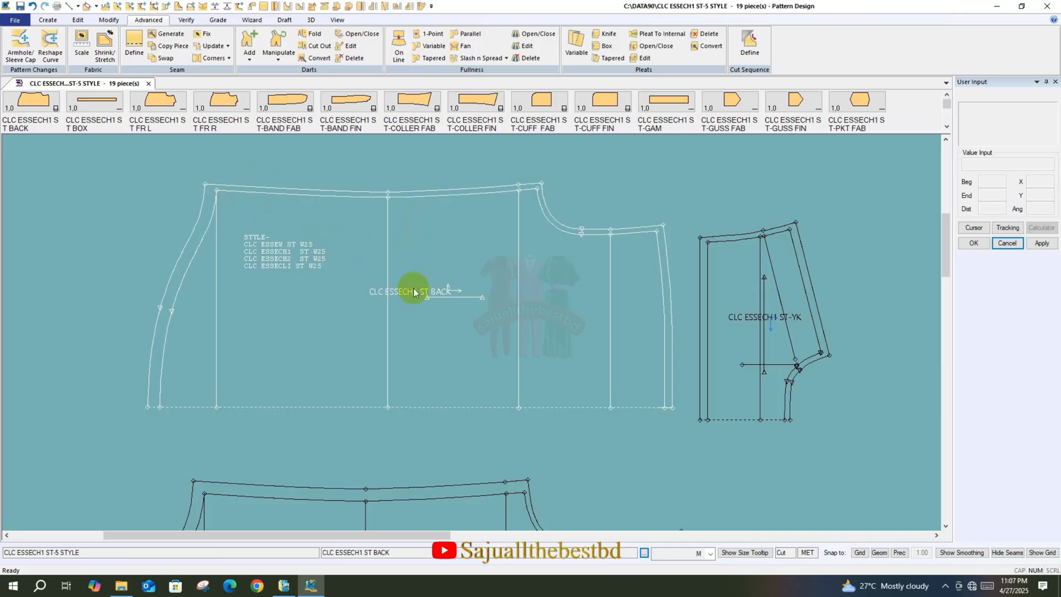
pyautogui.click(745, 346)
# Generate seam properties for all pieces of the style at once and display their seam lines
pyautogui.scroll(-1, 343, 188)
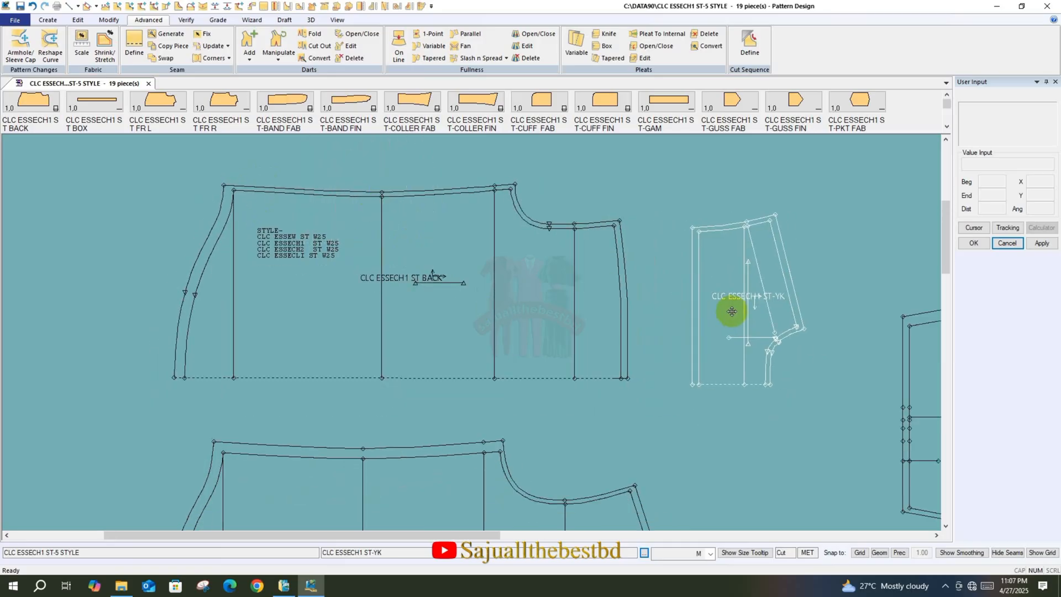
pyautogui.click(689, 295)
pyautogui.scroll(-3, 238, 172)
pyautogui.click(165, 34)
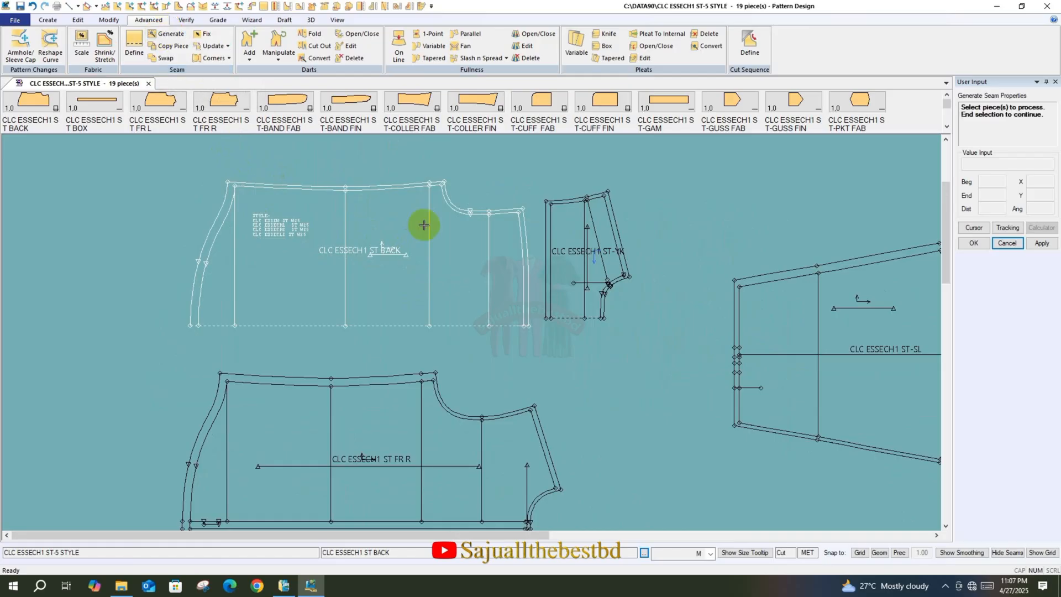
pyautogui.rightClick(387, 232)
pyautogui.click(398, 258)
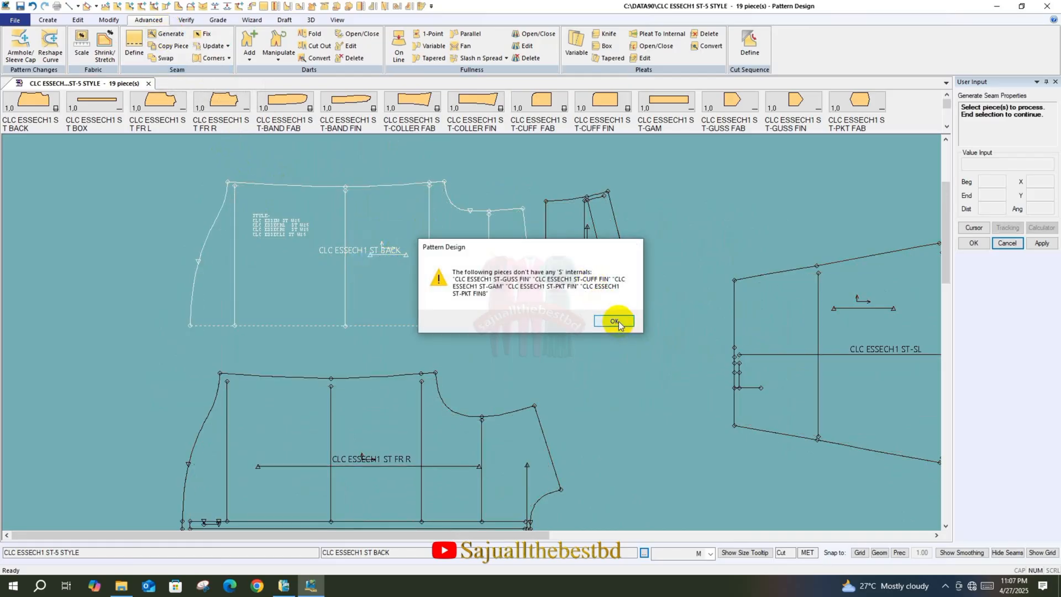
pyautogui.click(615, 321)
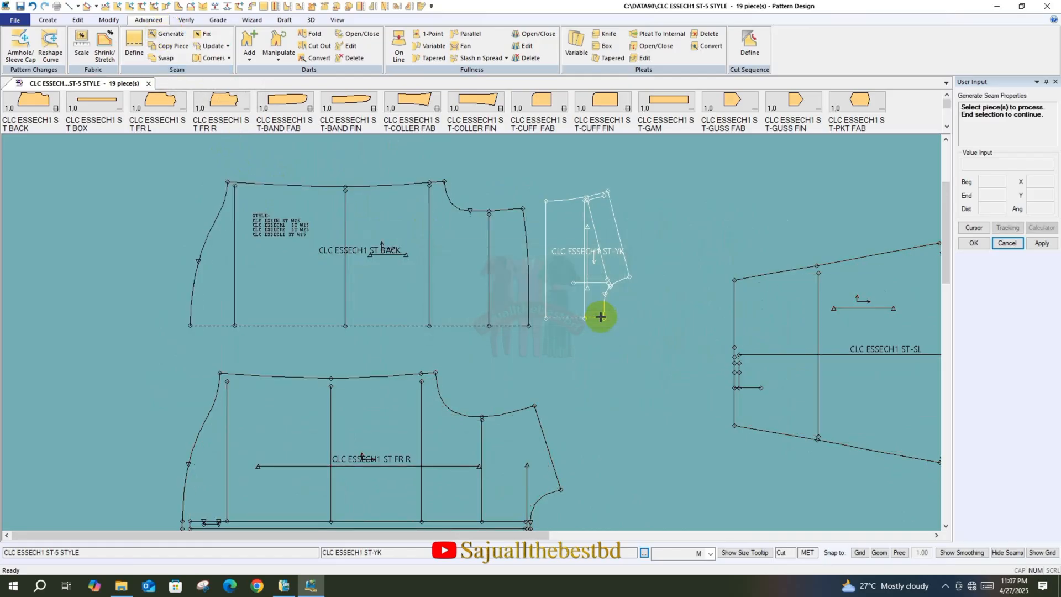
pyautogui.click(1001, 553)
# Check the seam lines on the pieces and move the yoke closer to the back piece, aligning their fold lines
pyautogui.scroll(-2, 357, 244)
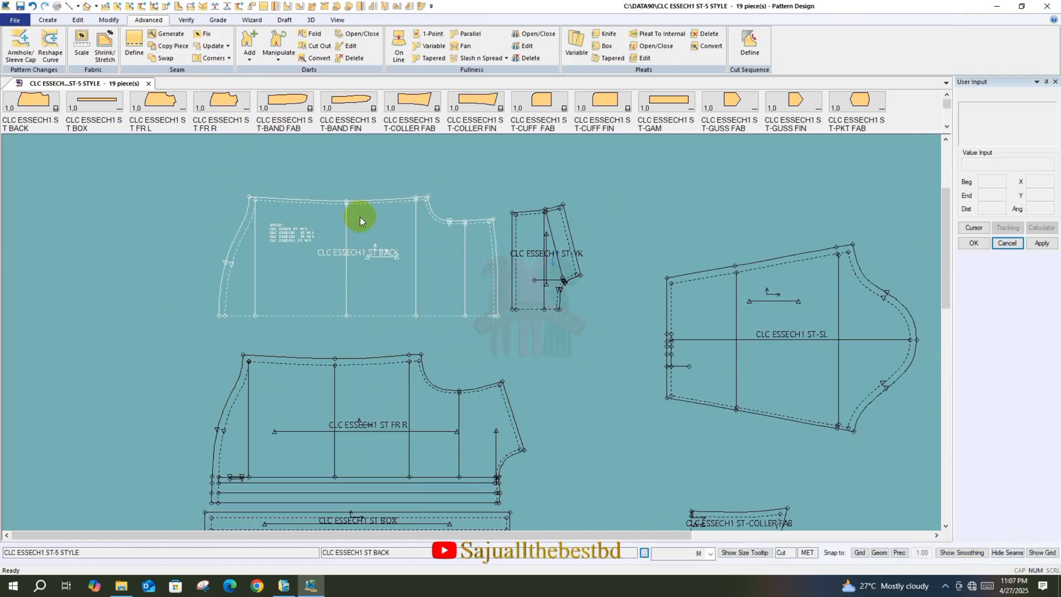
pyautogui.scroll(-3, 361, 217)
pyautogui.scroll(5, 353, 407)
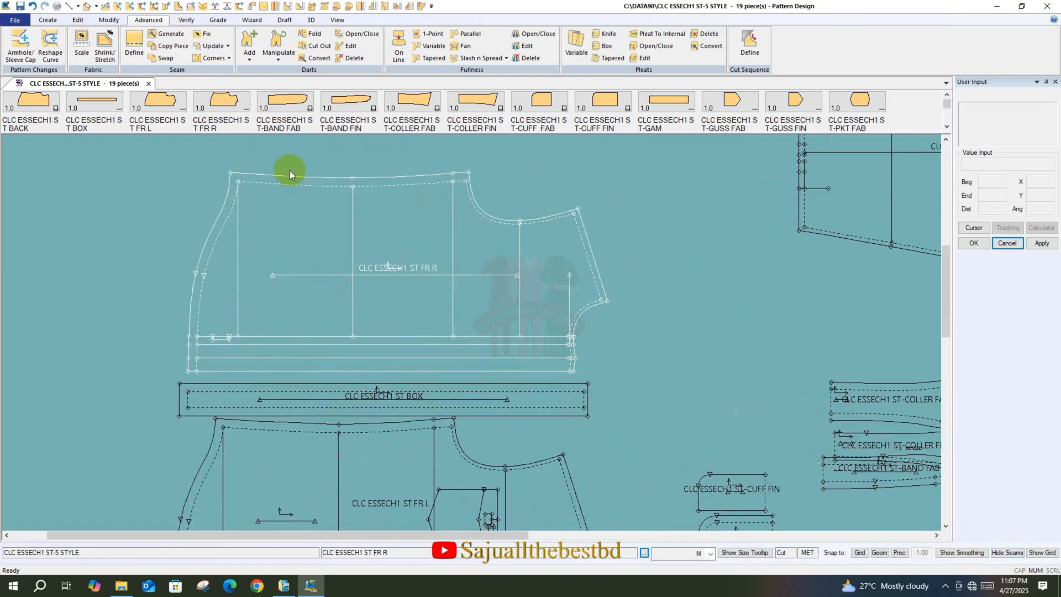
pyautogui.scroll(2, 286, 161)
pyautogui.scroll(-6, 412, 409)
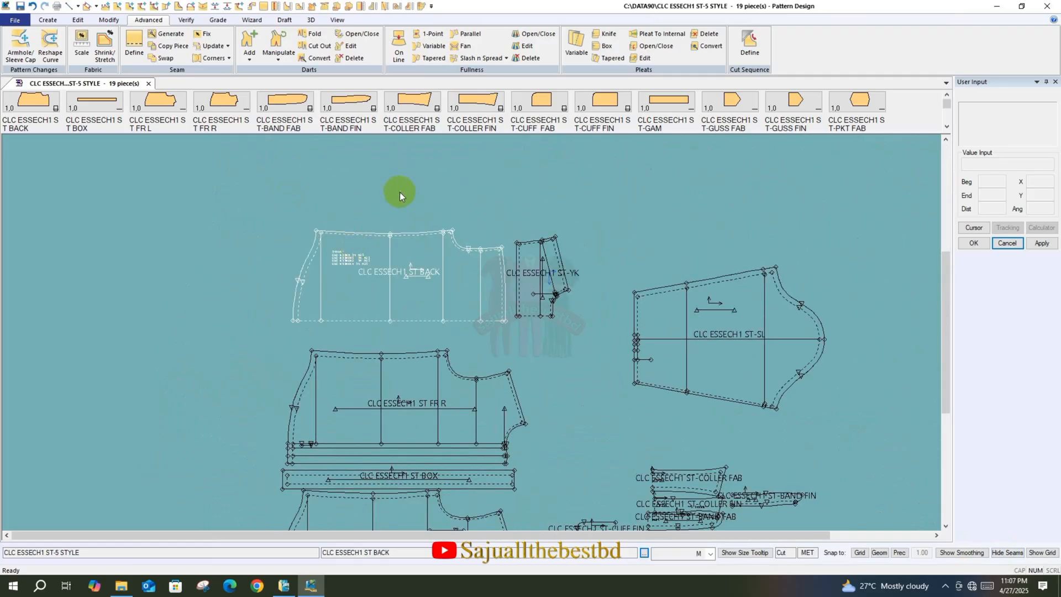
pyautogui.scroll(5, 533, 230)
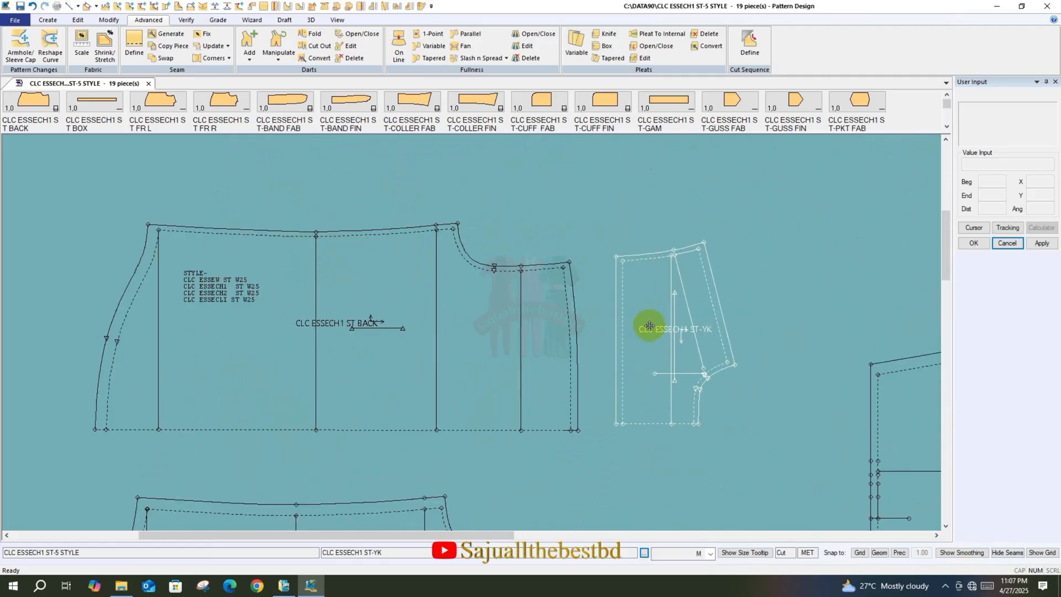
pyautogui.moveTo(649, 326); pyautogui.dragTo(627, 333)
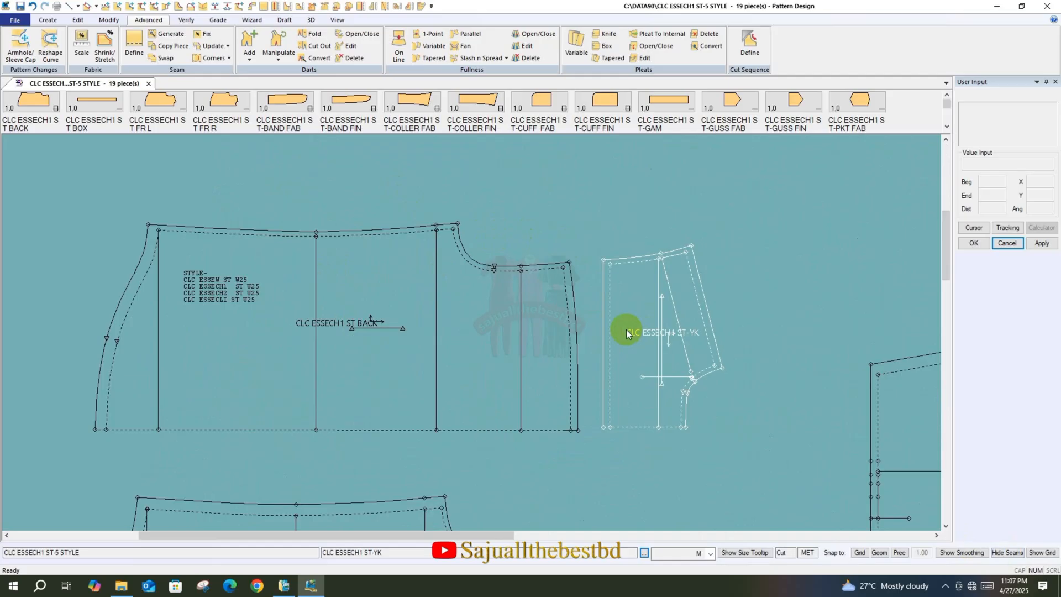
pyautogui.moveTo(644, 330); pyautogui.dragTo(608, 314)
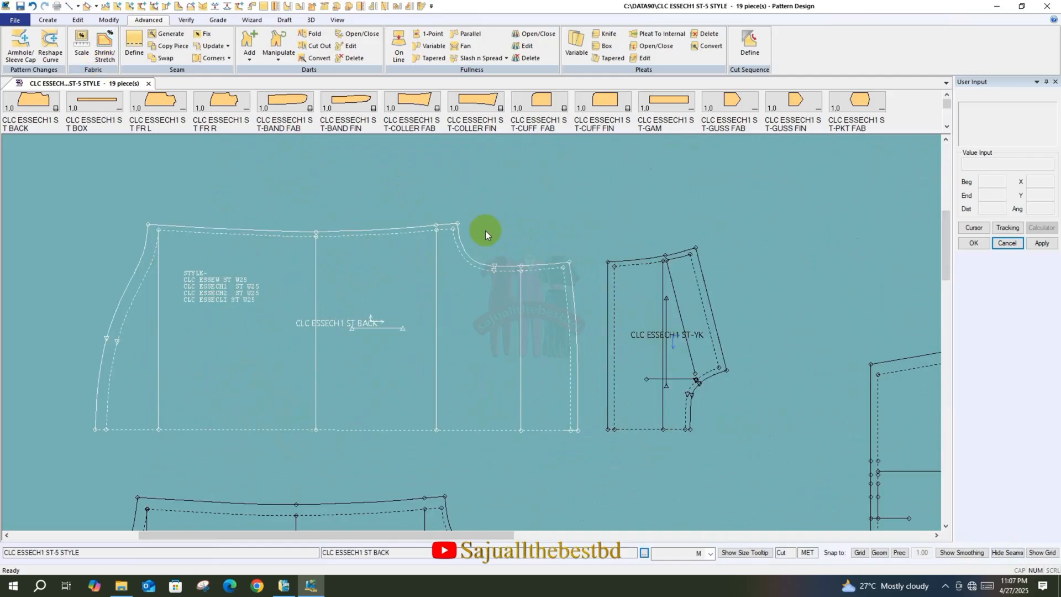
# Open a new, empty work area alongside the style's current one
pyautogui.click(336, 20)
pyautogui.click(799, 50)
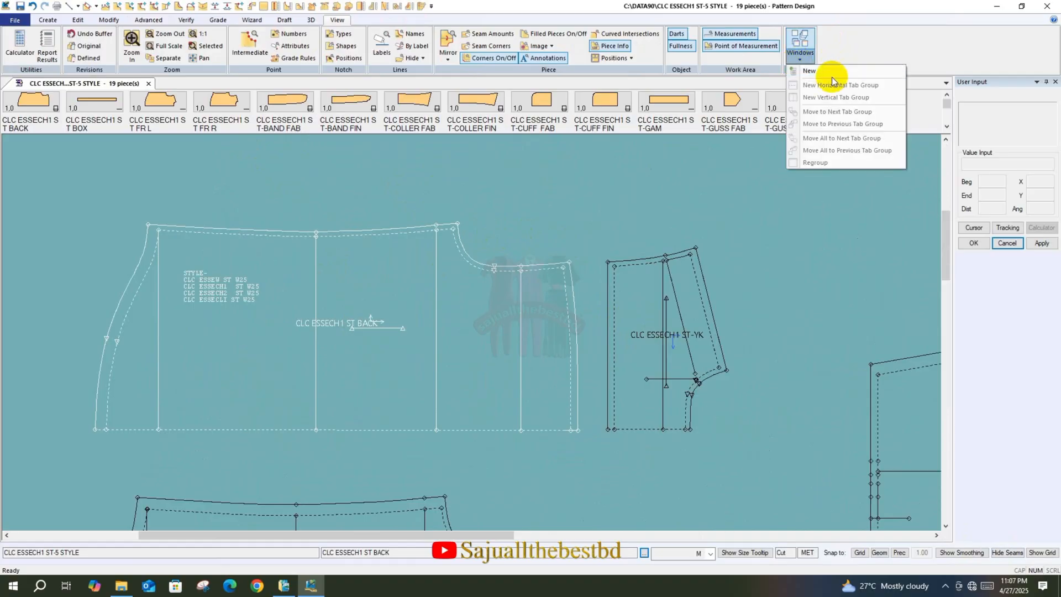
pyautogui.click(810, 83)
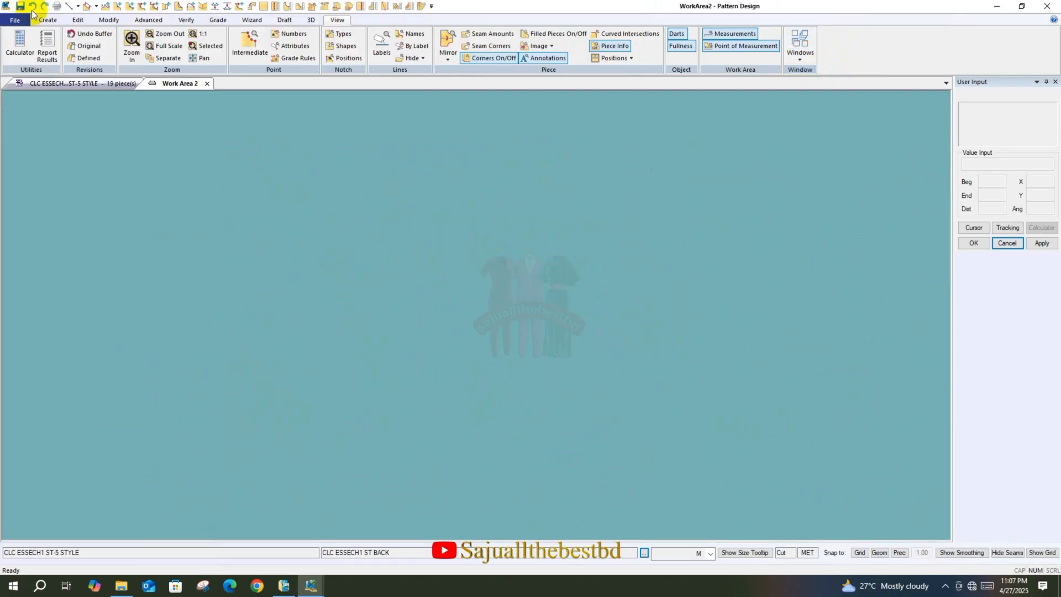
# Import the ASTM/AAMA DXF file CLC ESSECH1 ST-5 COLL from the Desktop with Generate Seam Properties enabled, and dismiss the import results
pyautogui.click(15, 22)
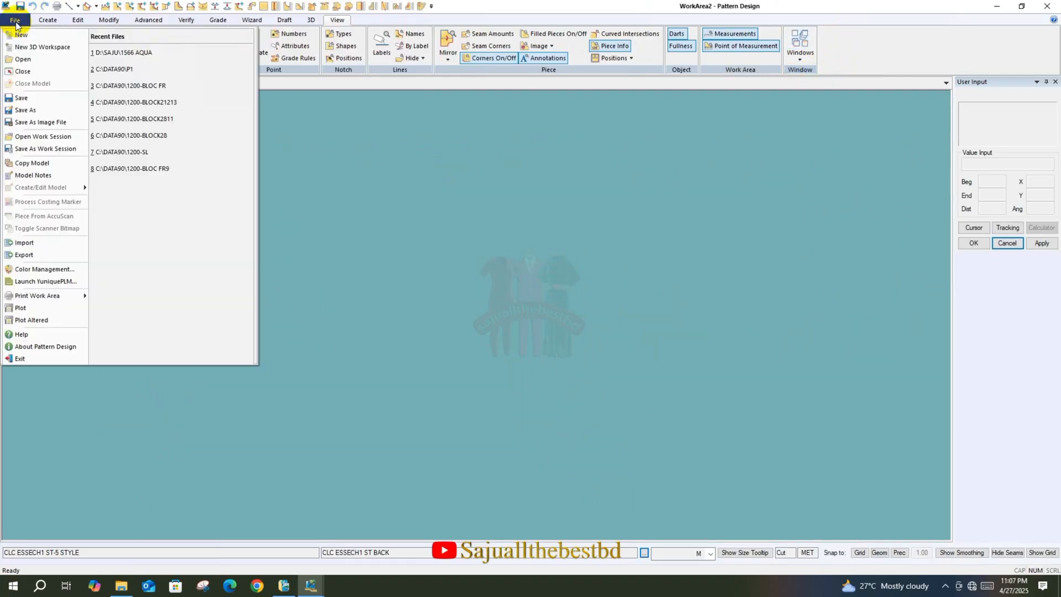
pyautogui.click(23, 59)
pyautogui.click(346, 252)
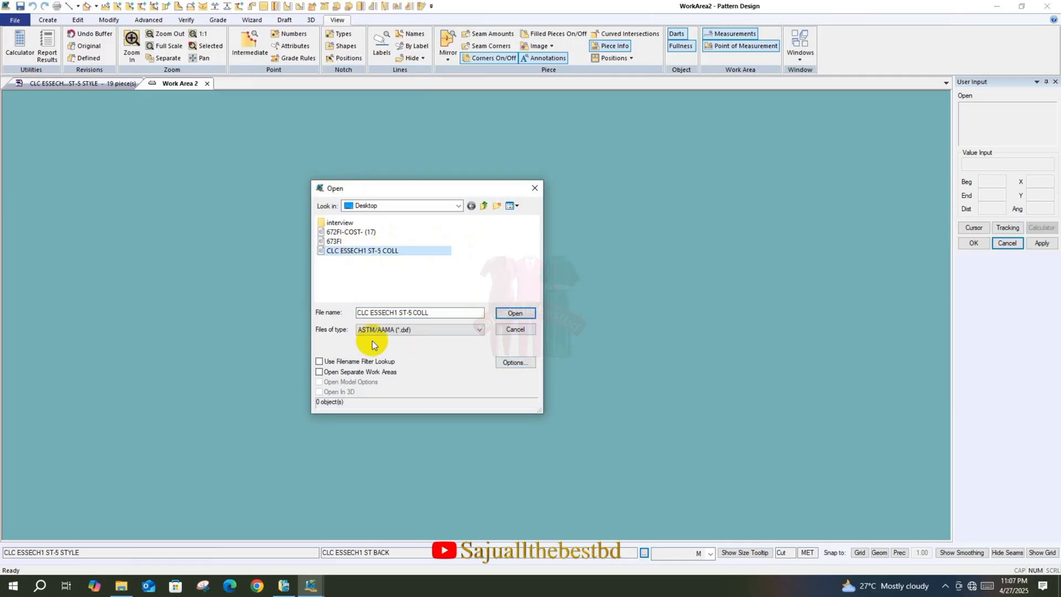
pyautogui.click(516, 363)
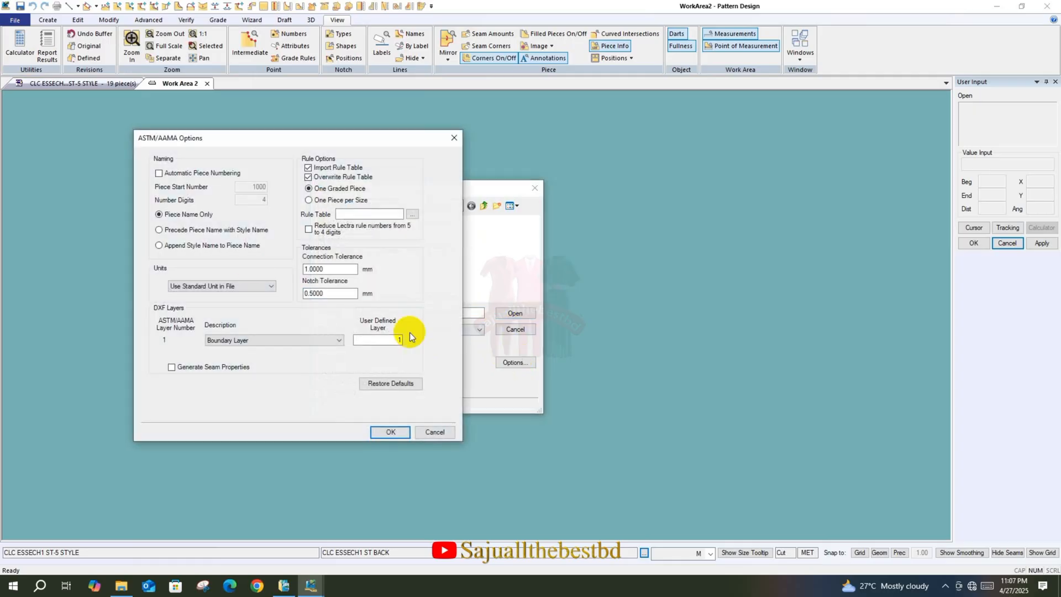
pyautogui.moveTo(267, 136); pyautogui.dragTo(269, 129)
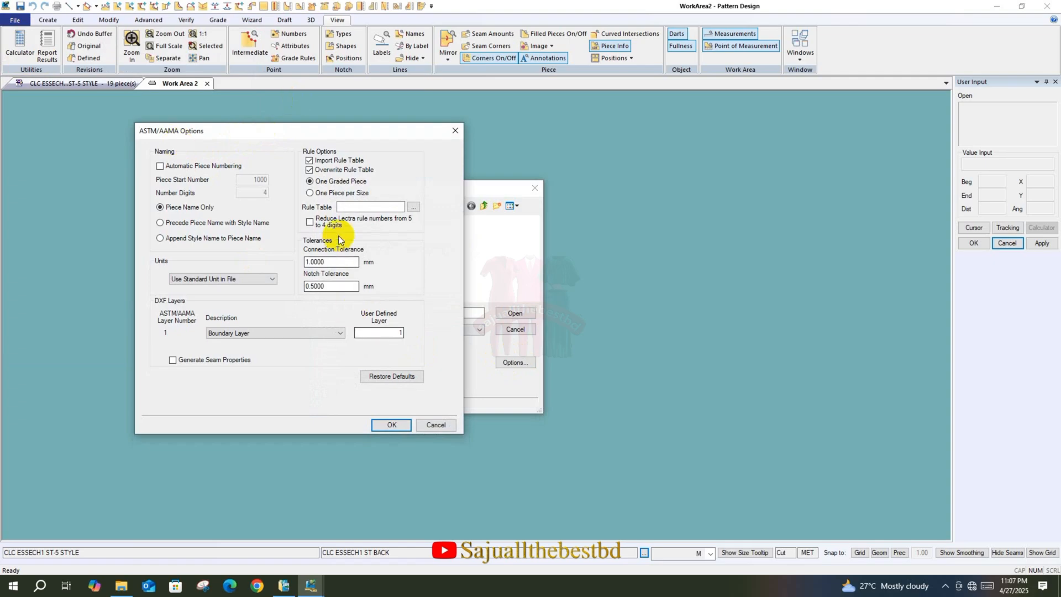
pyautogui.click(173, 361)
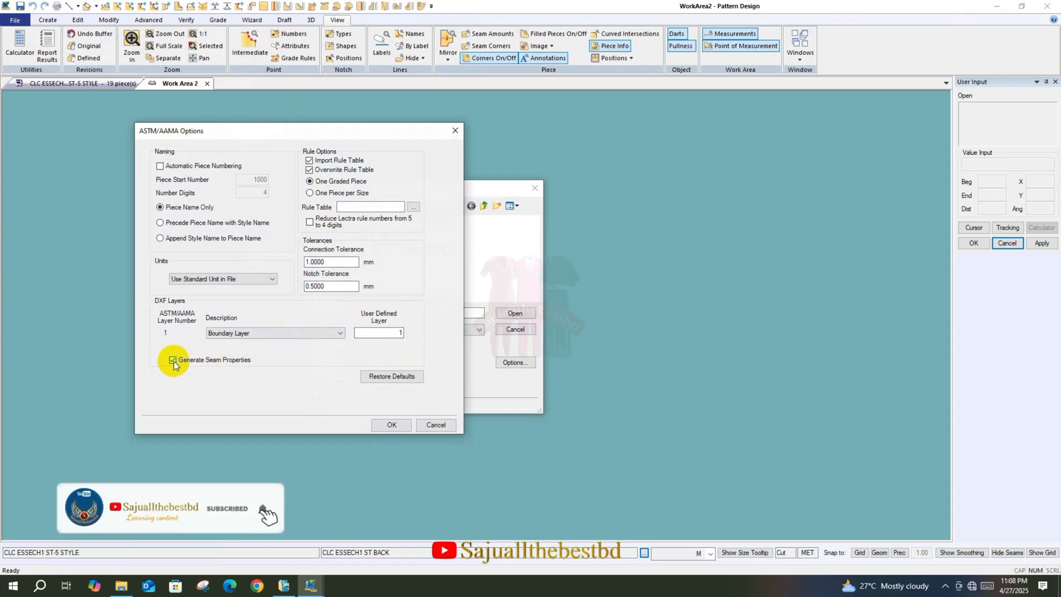
pyautogui.click(392, 424)
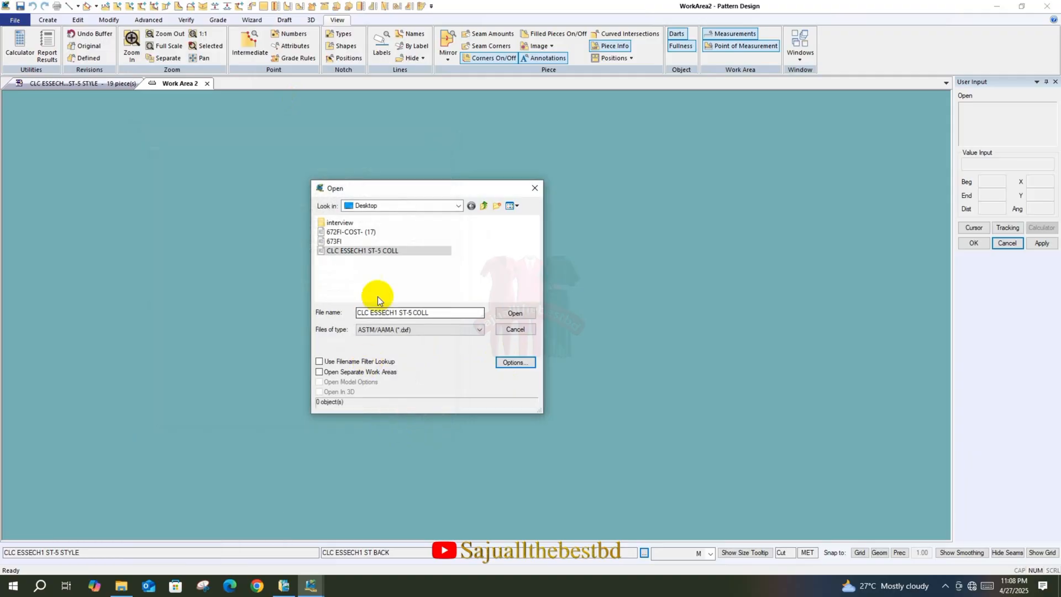
pyautogui.click(519, 313)
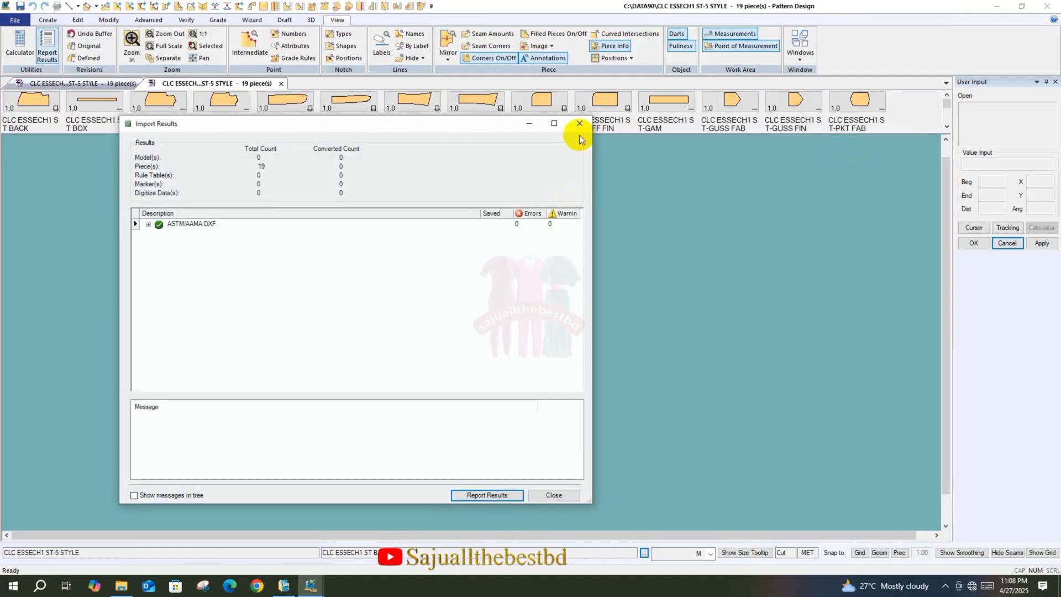
pyautogui.click(577, 119)
# Place all imported pieces in the work area at their stored positions and check the seam lines on the back piece
pyautogui.rightClick(909, 102)
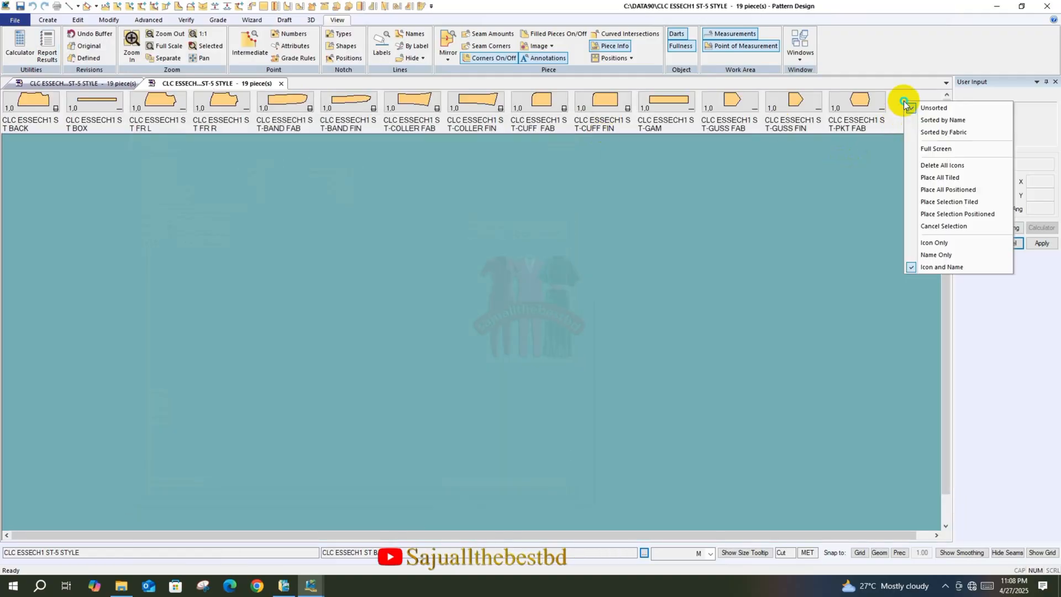
pyautogui.click(948, 184)
pyautogui.scroll(-3, 410, 390)
pyautogui.scroll(10, 354, 188)
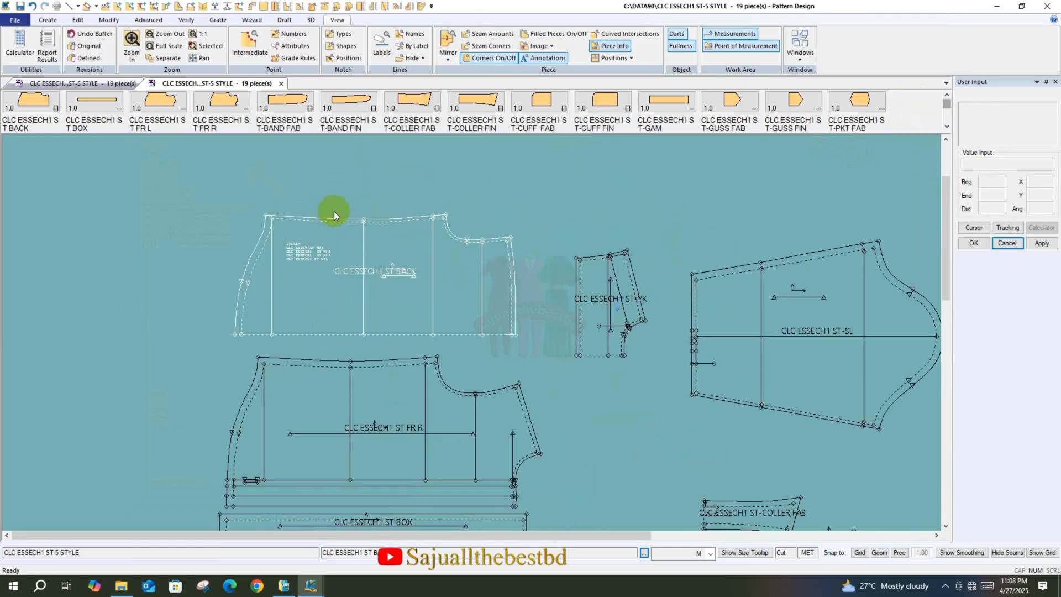
pyautogui.scroll(2, 277, 231)
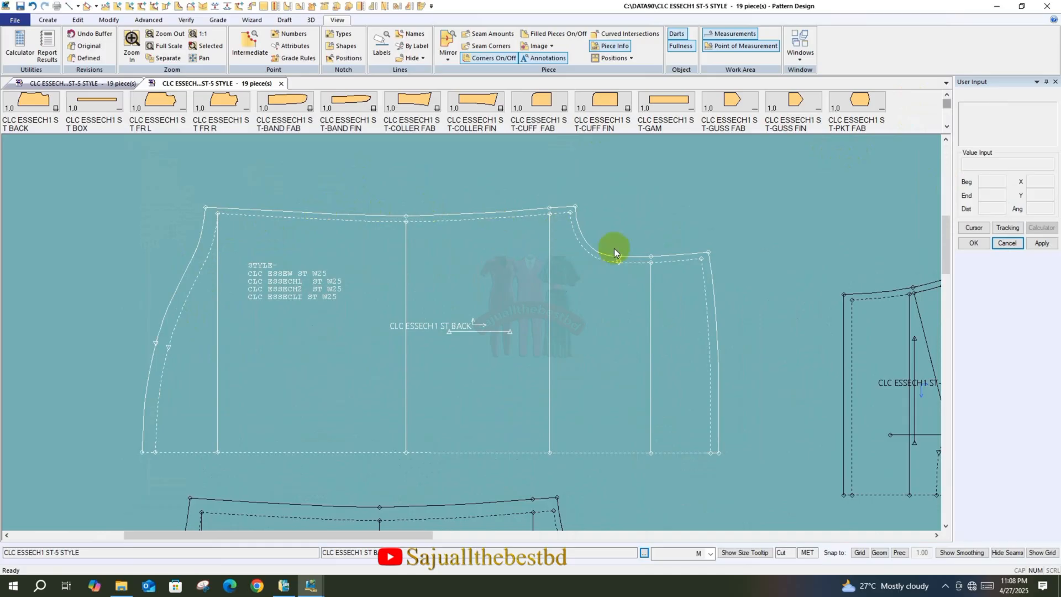
pyautogui.scroll(-5, 791, 376)
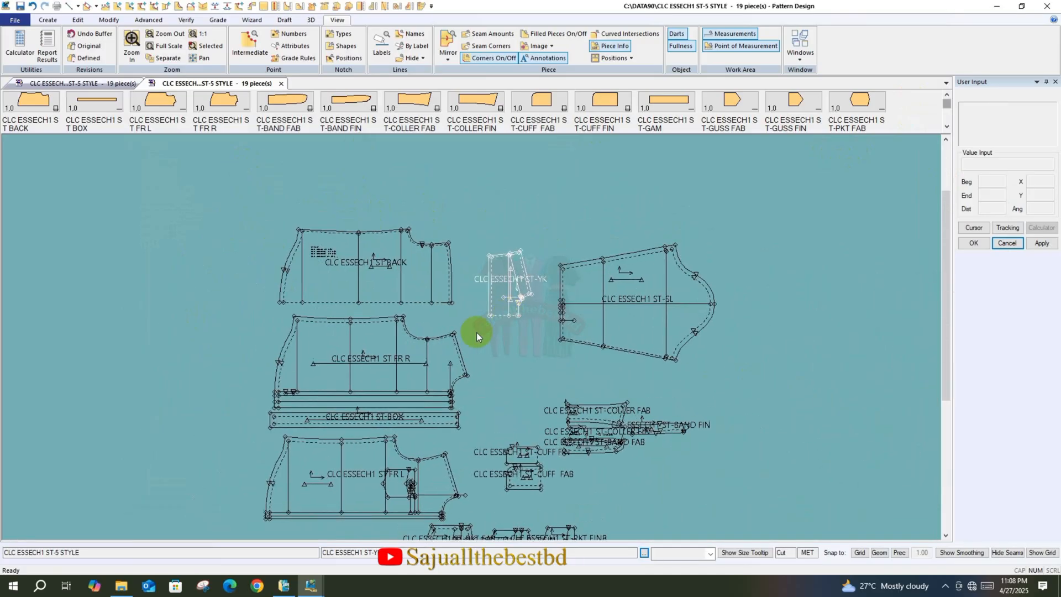
# Move the yoke next to the back piece's neckline side, roughly aligning their fold lines
pyautogui.scroll(2, 401, 281)
pyautogui.moveTo(561, 272); pyautogui.dragTo(521, 259)
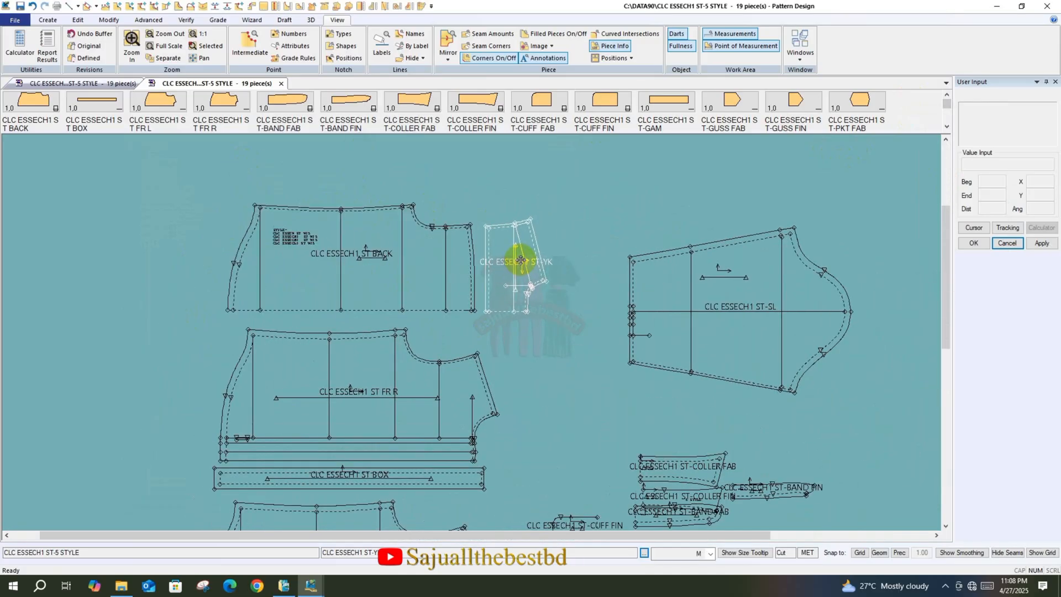
pyautogui.scroll(2, 407, 232)
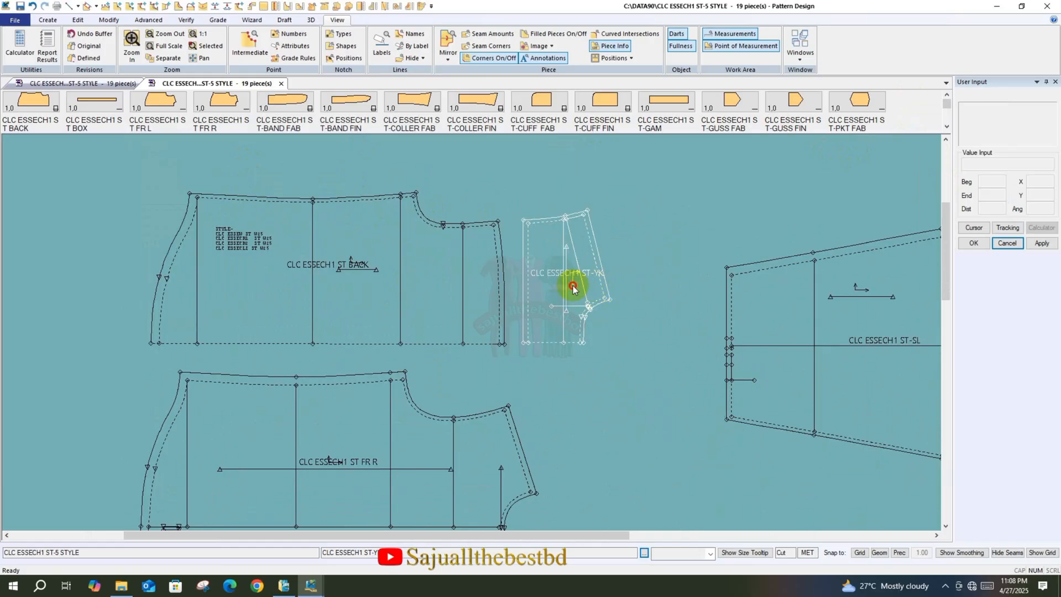
pyautogui.moveTo(573, 288); pyautogui.dragTo(572, 284)
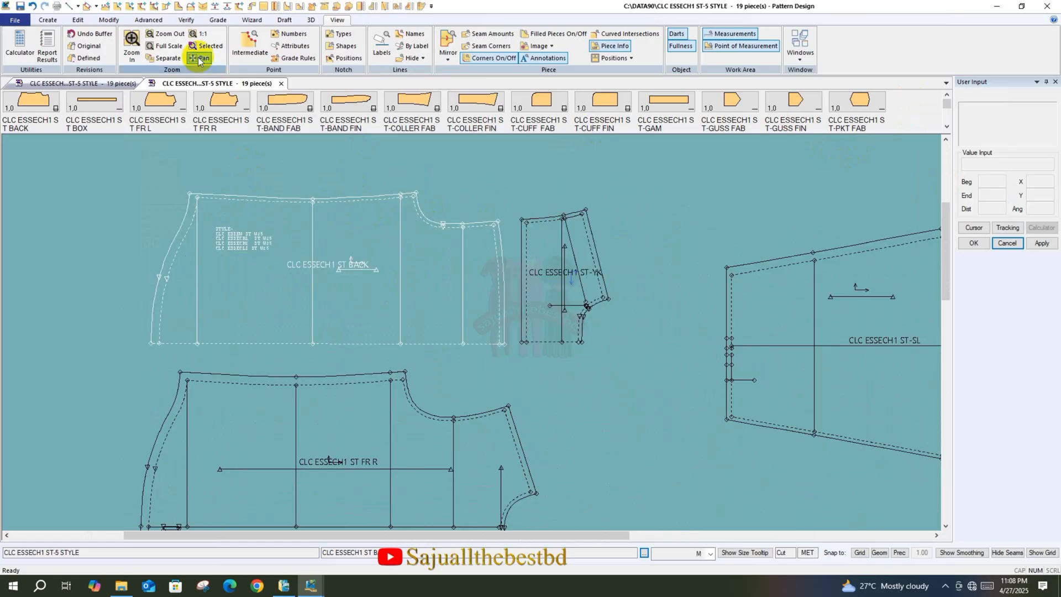
pyautogui.click(149, 20)
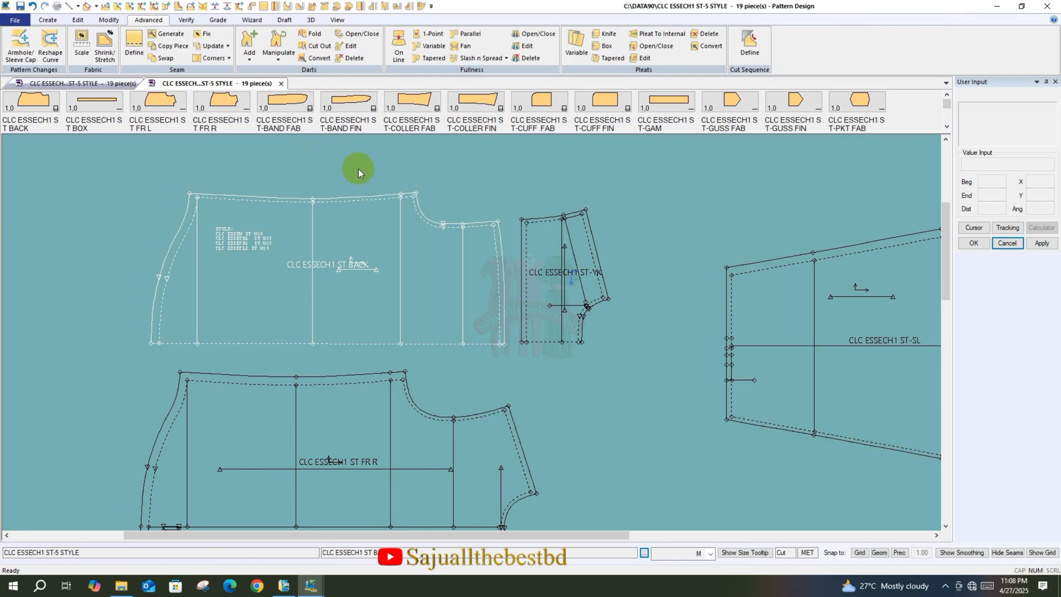
pyautogui.scroll(-1, 299, 180)
pyautogui.click(539, 285)
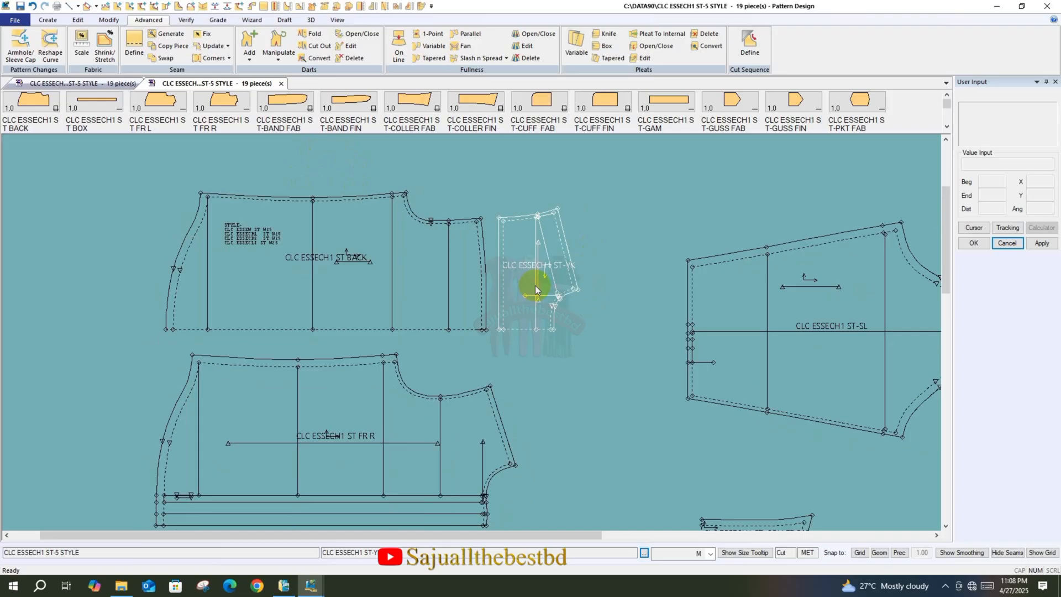
pyautogui.click(449, 271)
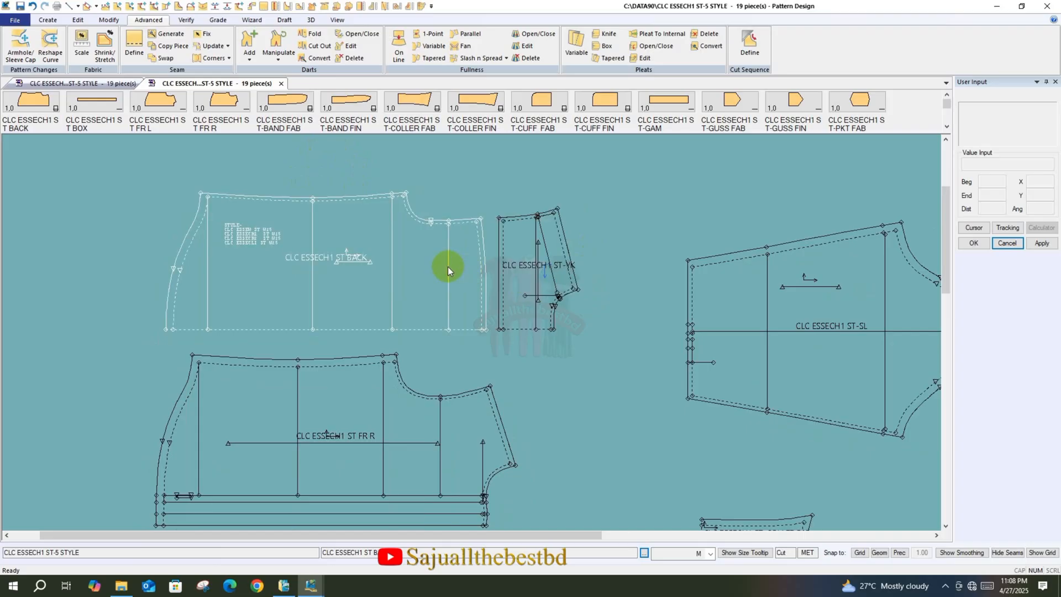